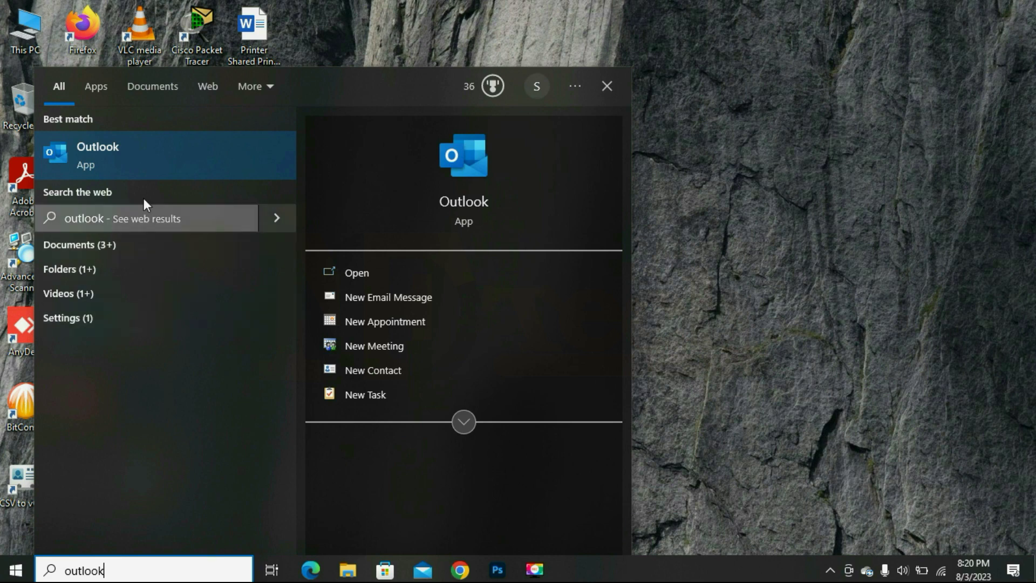
- Open Outlook and preview several inbox messages, returning to the Wednesday 8:07 PM one, to check how quickly they load
click(131, 162)
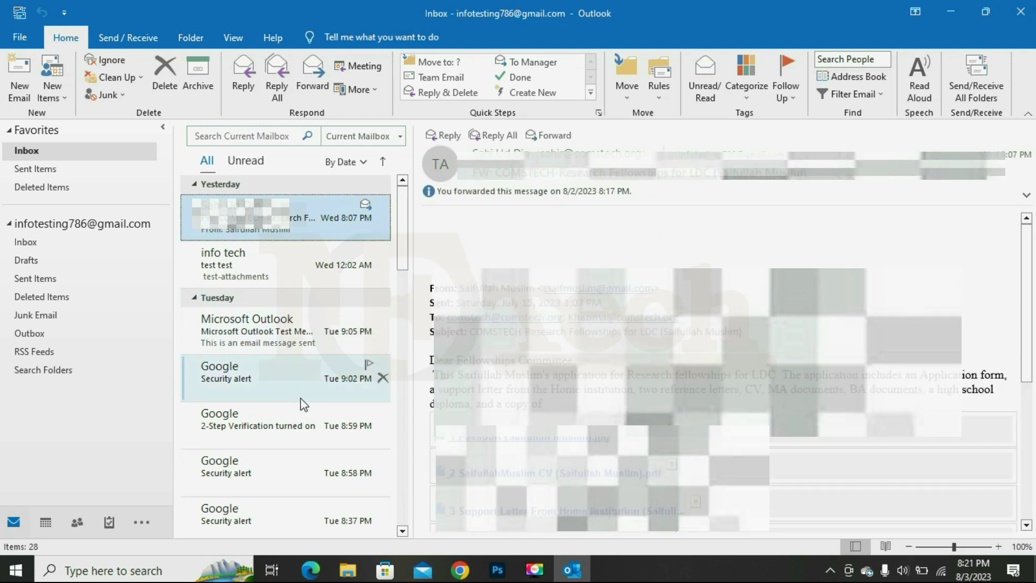
click(298, 375)
click(289, 426)
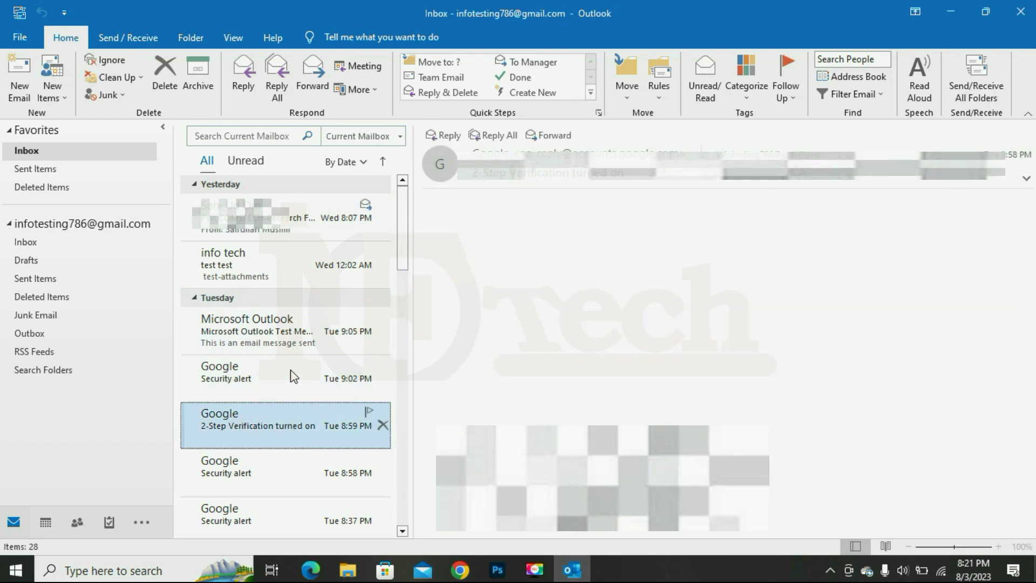
click(291, 373)
click(303, 344)
click(285, 414)
click(299, 224)
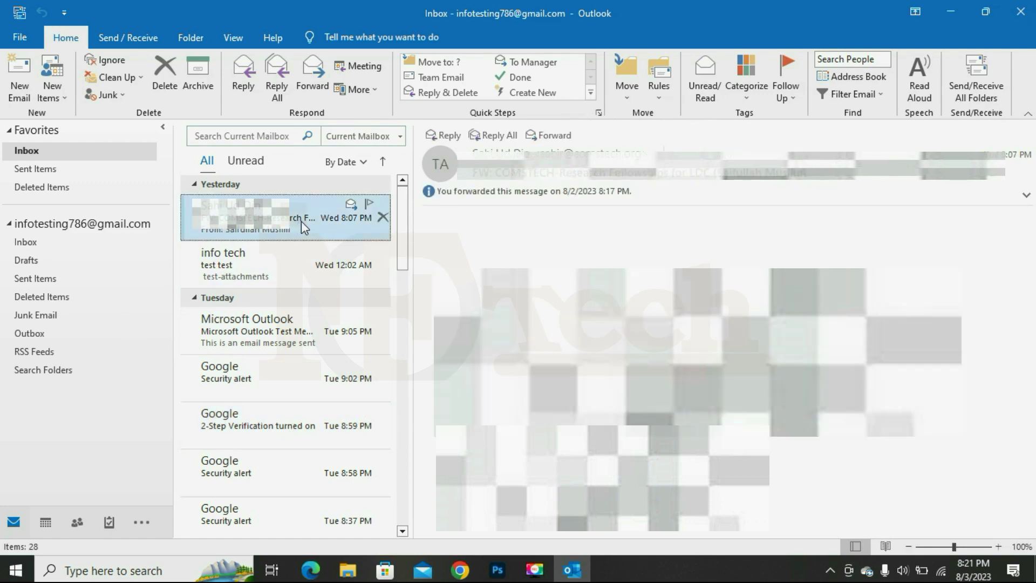
- Close Outlook and launch it again through a Windows search for "outlook"
click(1013, 16)
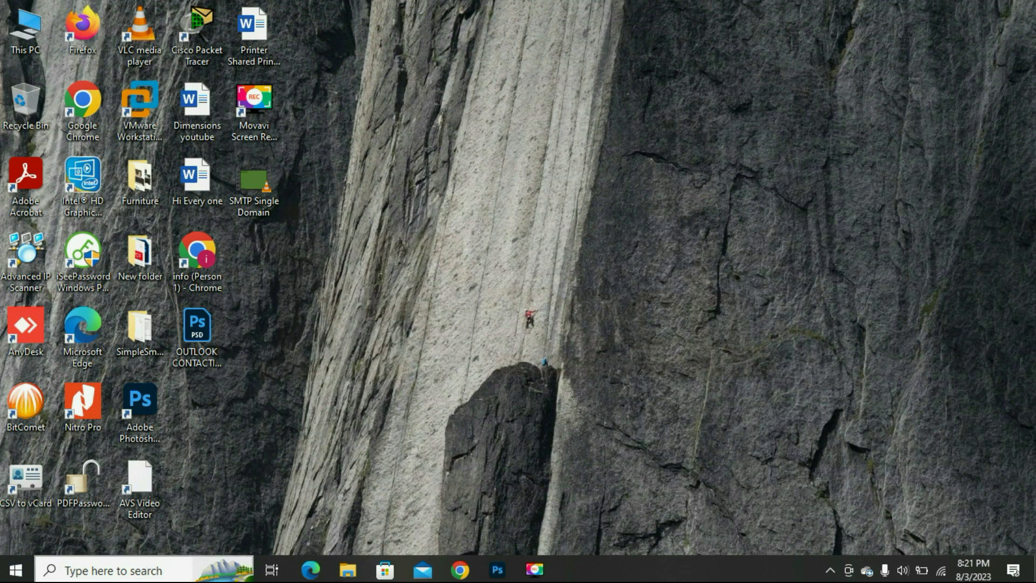
click(139, 571)
text(outlook)
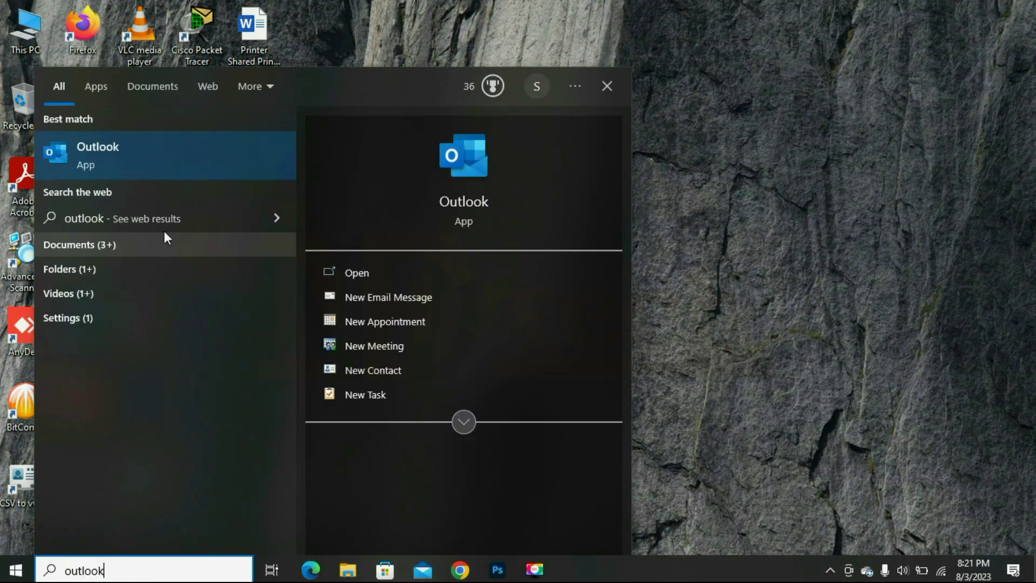
click(150, 154)
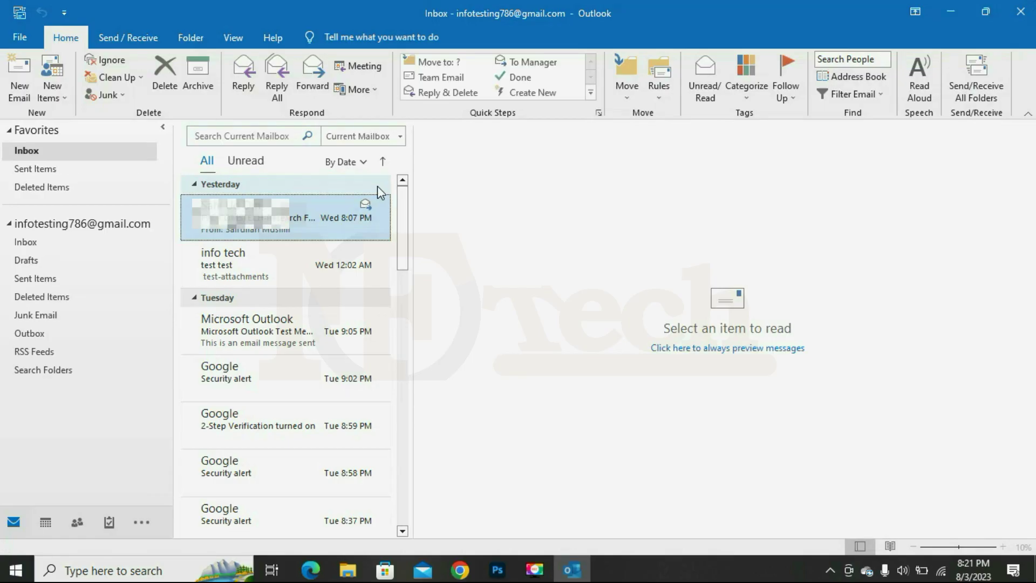
- Compare how the Wednesday 8:07 PM message and the Microsoft Outlook test message load in the reading pane
click(325, 220)
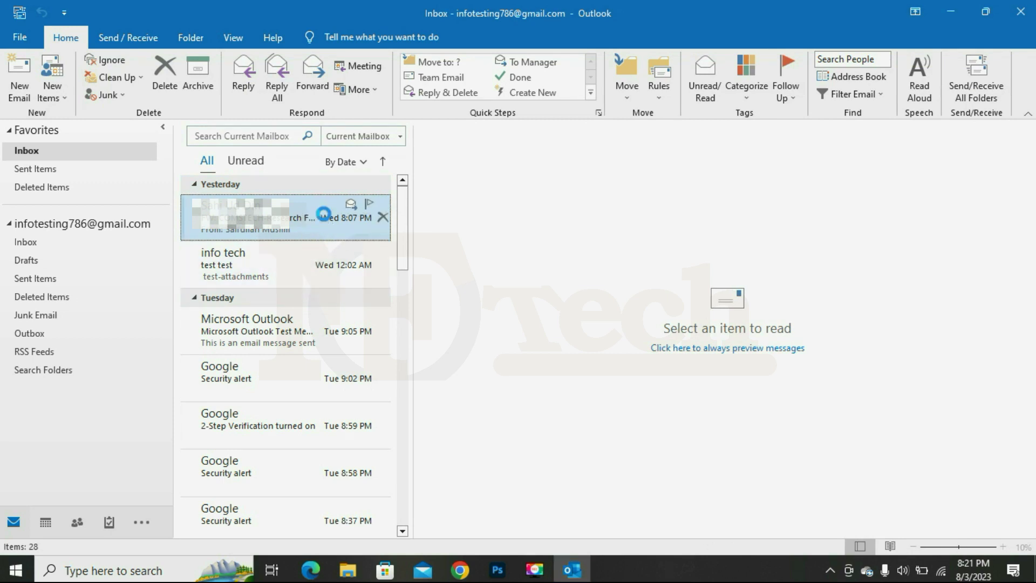
click(290, 326)
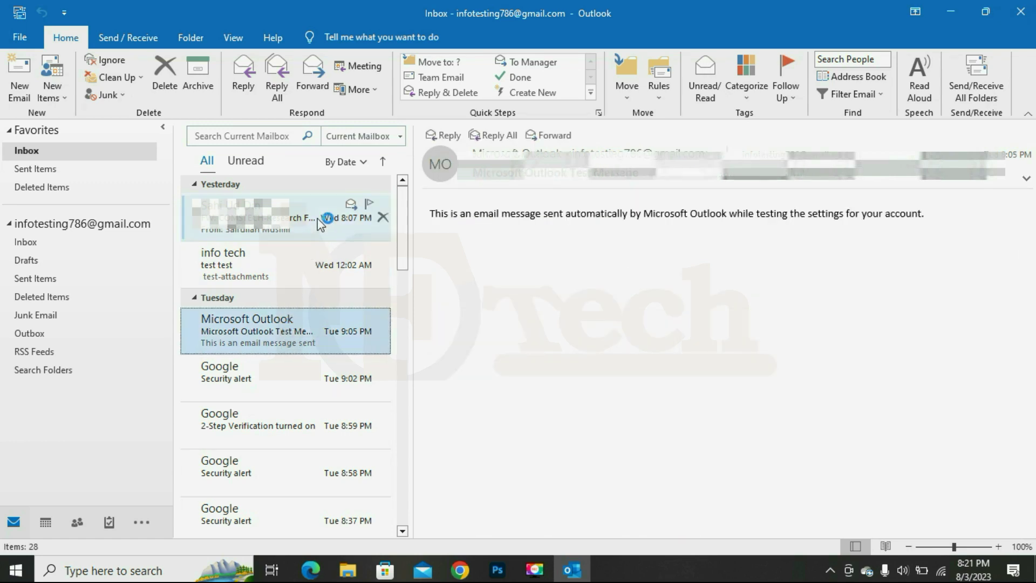
click(320, 217)
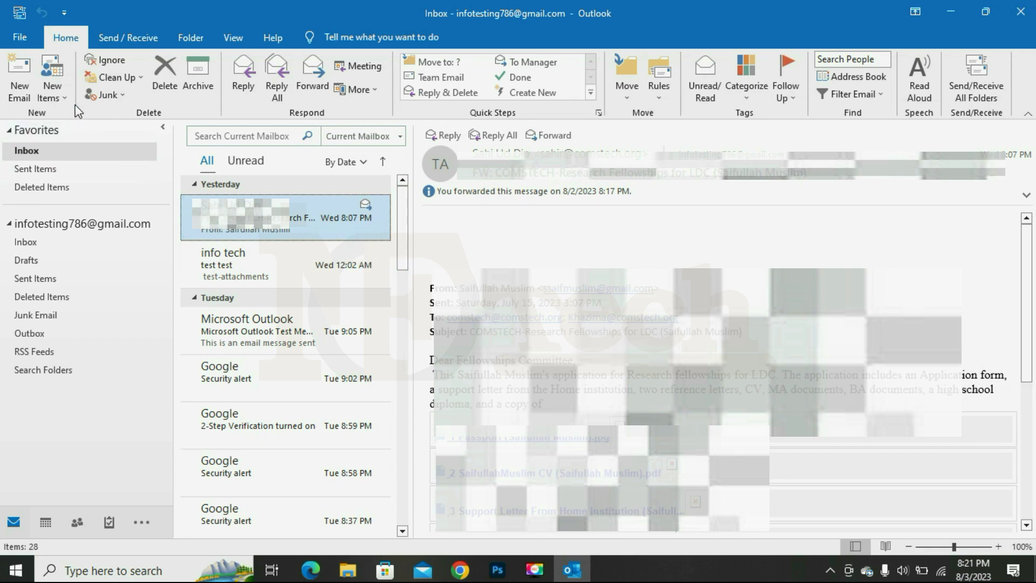
- In the Trust Center's Automatic Download options, block picture downloads in standard HTML emails or RSS items and in encrypted or signed HTML emails
click(23, 39)
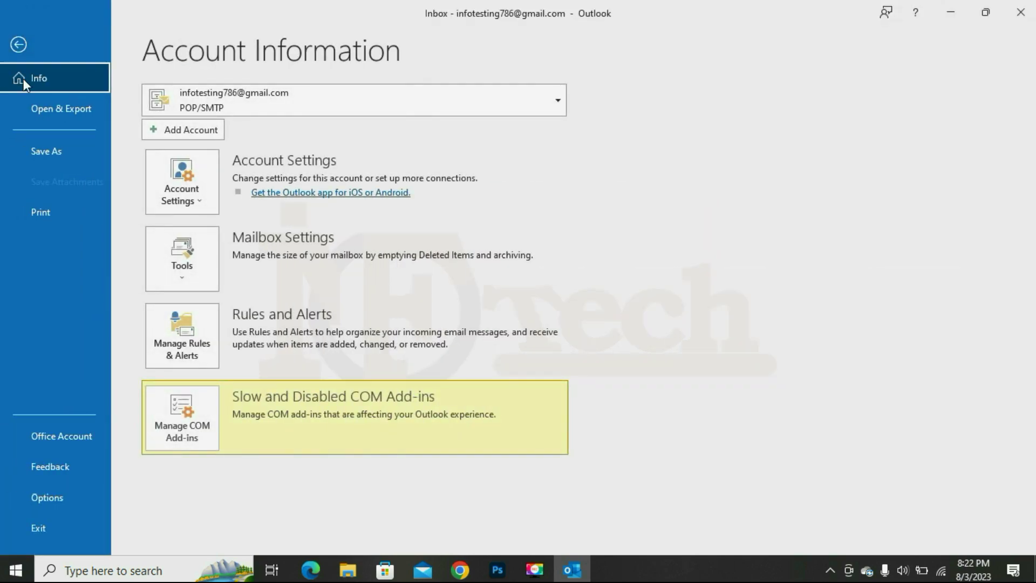
click(60, 496)
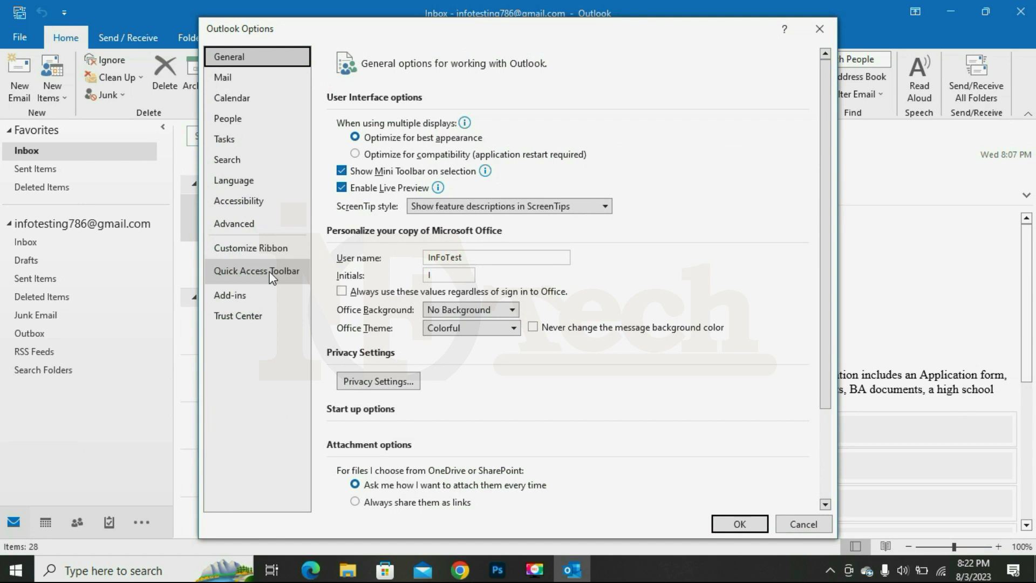
click(255, 316)
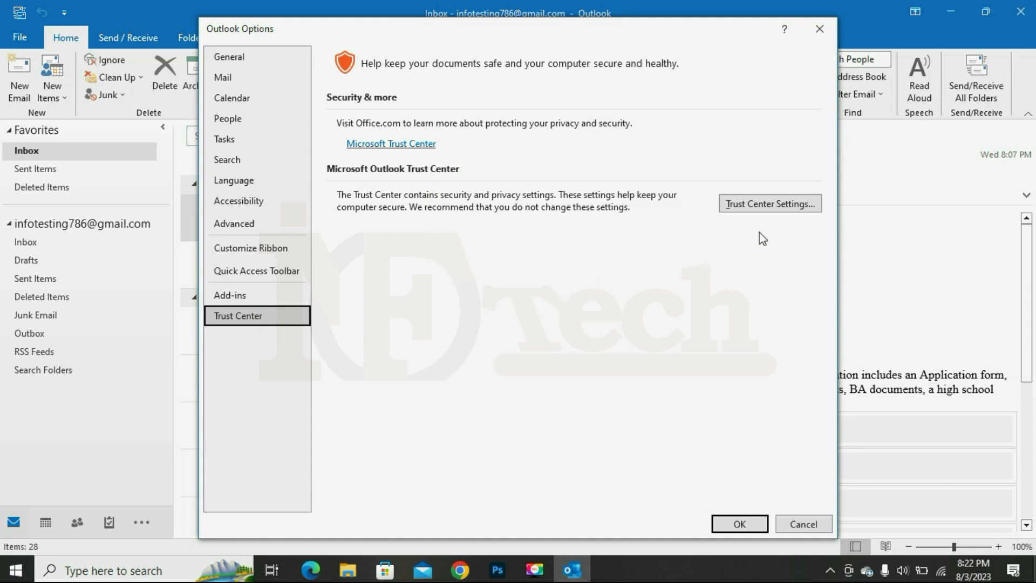
click(770, 204)
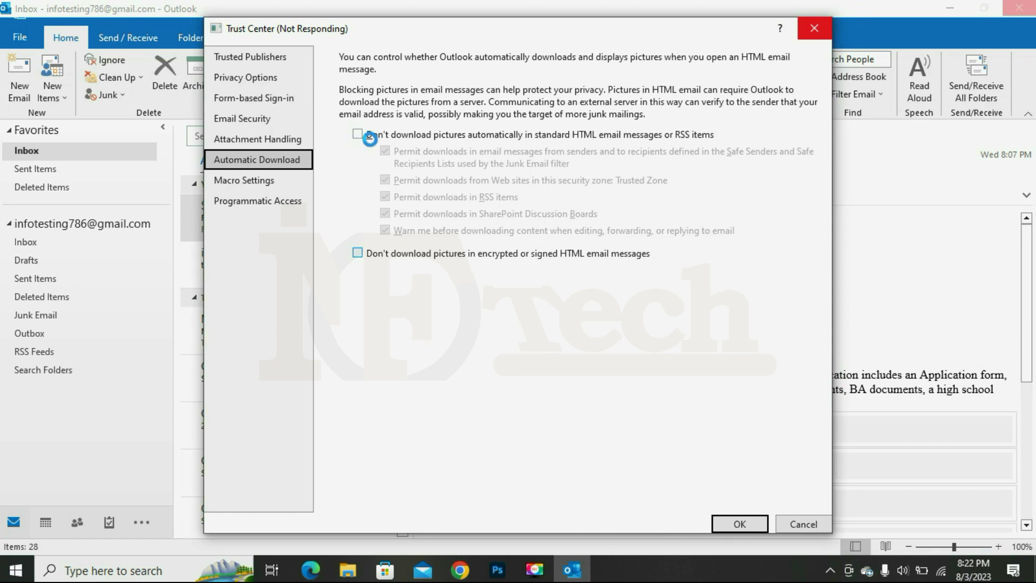
click(368, 136)
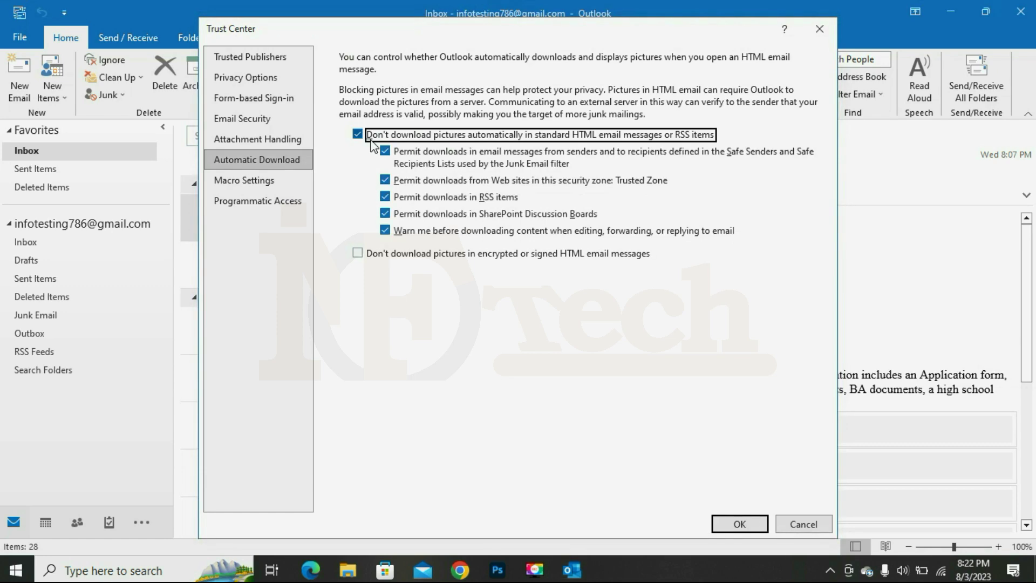
click(357, 254)
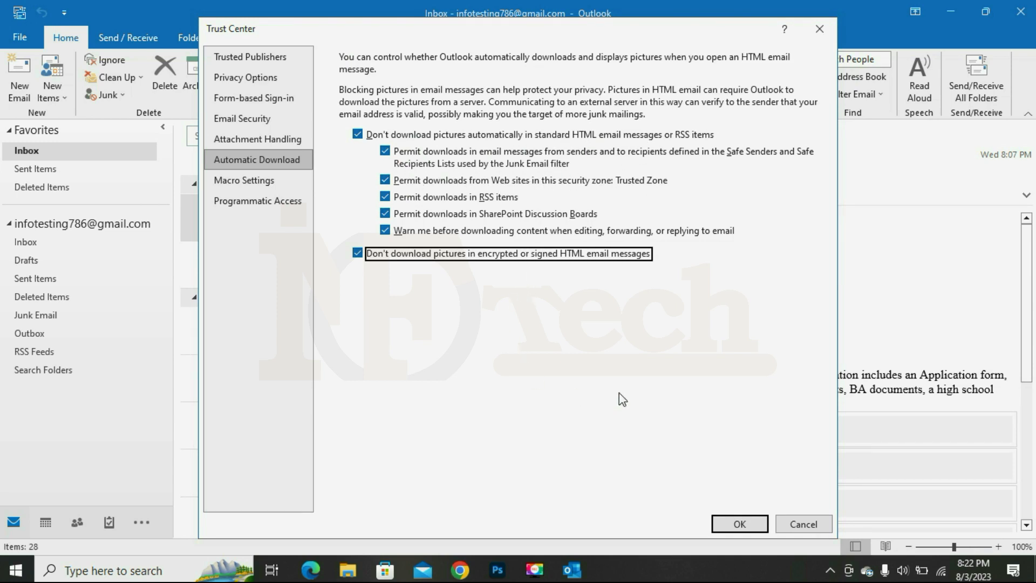
click(739, 524)
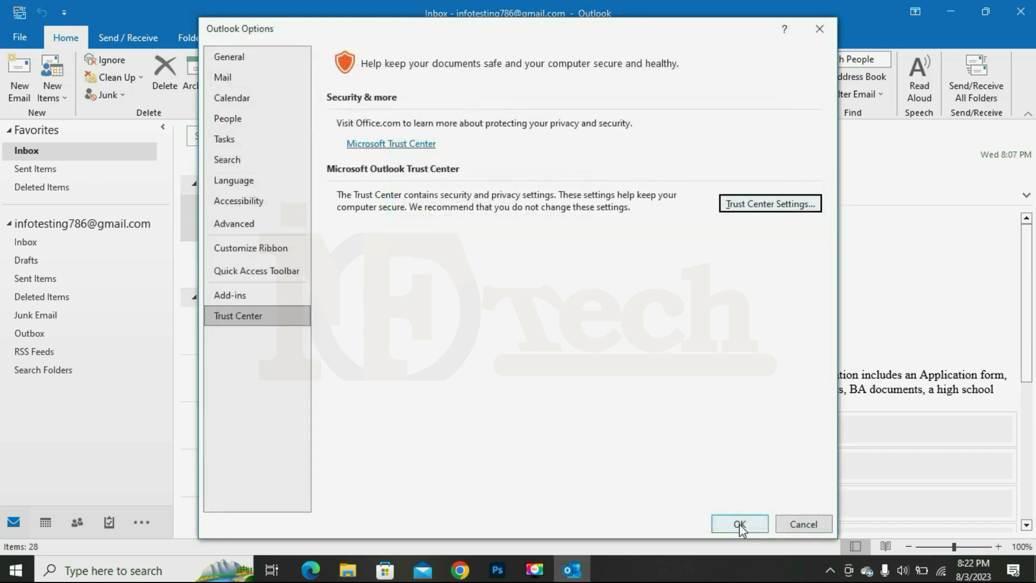
click(738, 524)
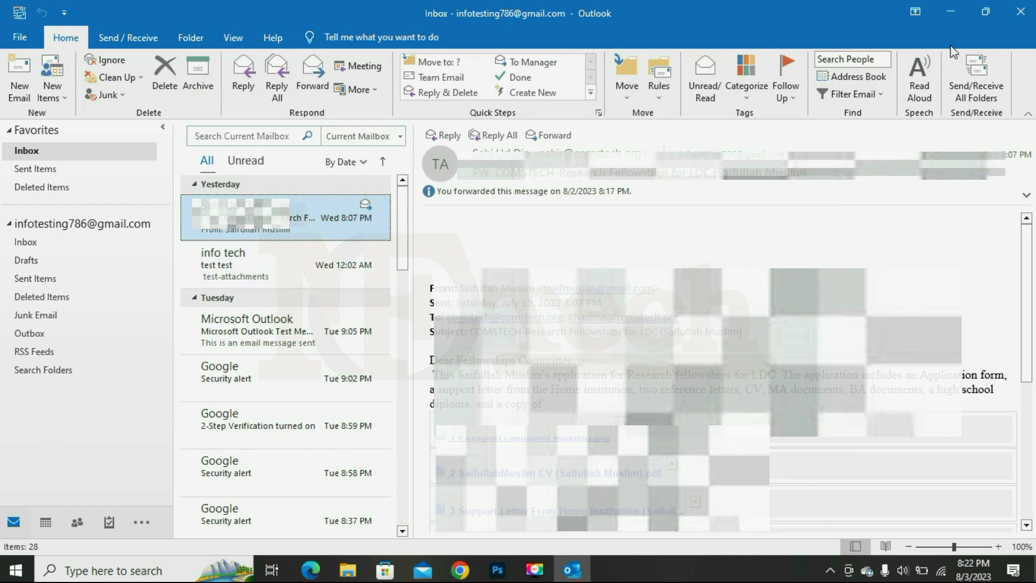
- Restart Outlook with the changed picture download settings
click(1018, 20)
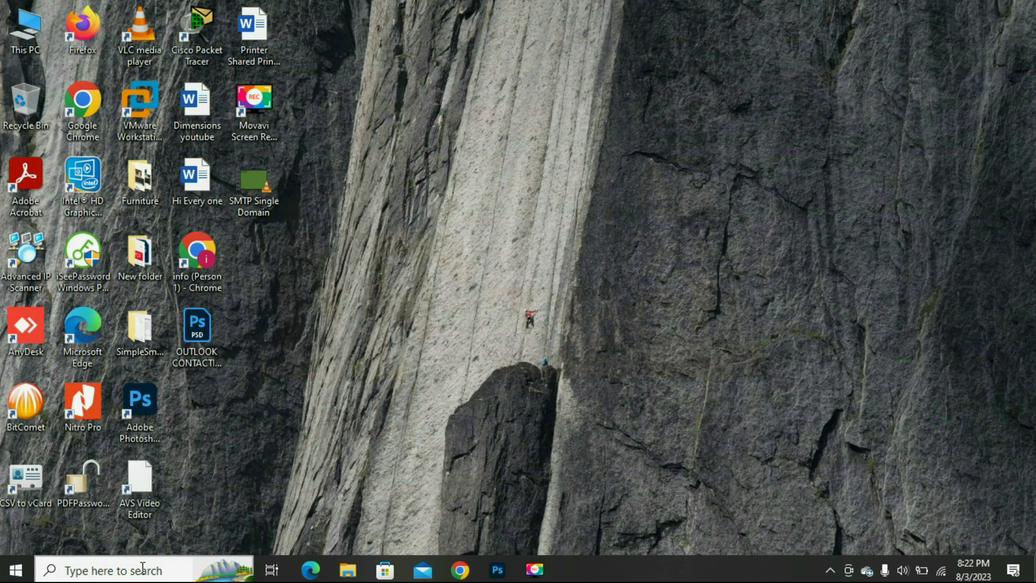
click(138, 577)
text(out)
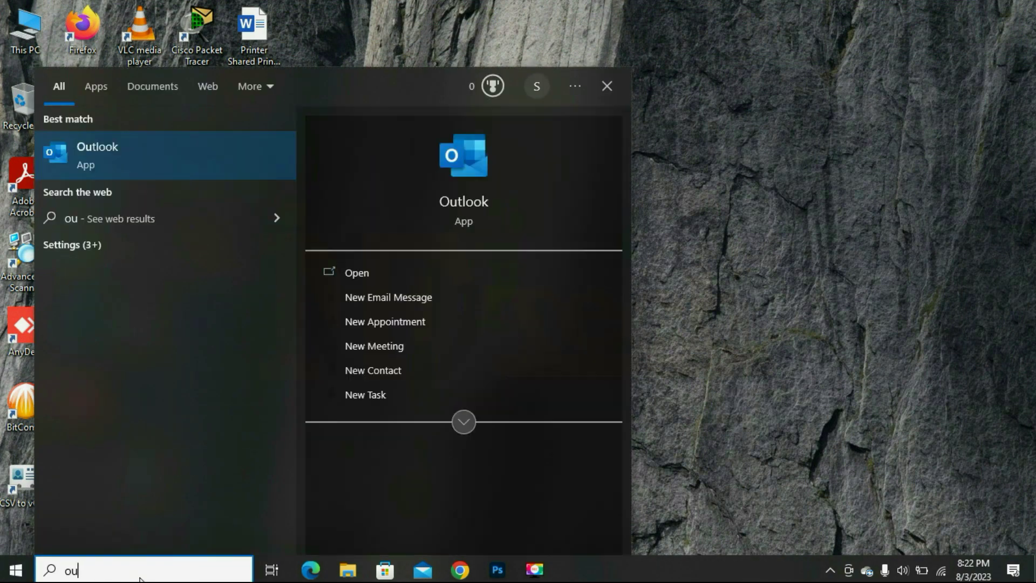
click(157, 158)
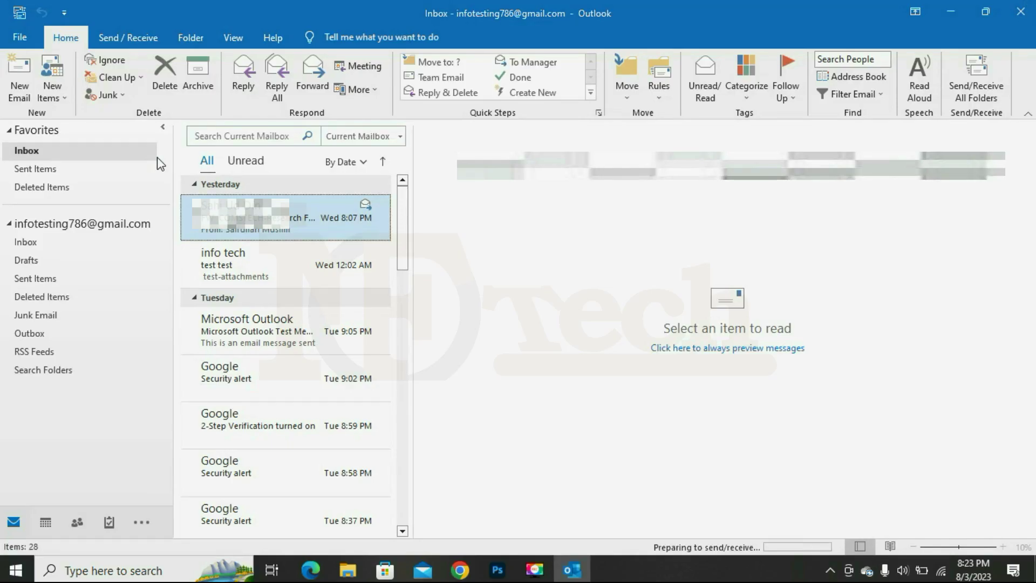
- Alternate between the Wednesday 8:07 PM message and the Tuesday messages to check their loading speed, and close Outlook
double_click(316, 209)
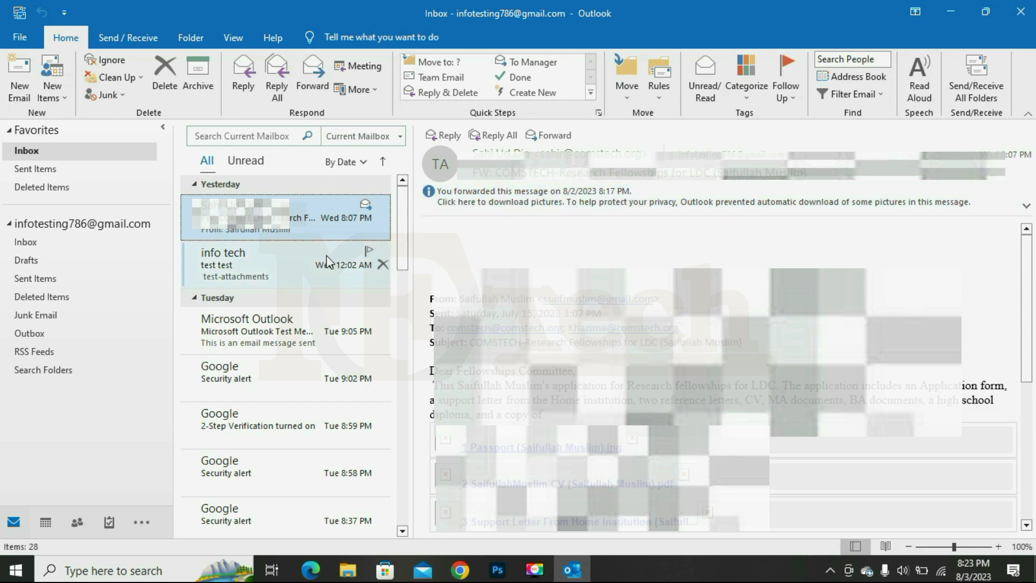
click(271, 334)
click(288, 218)
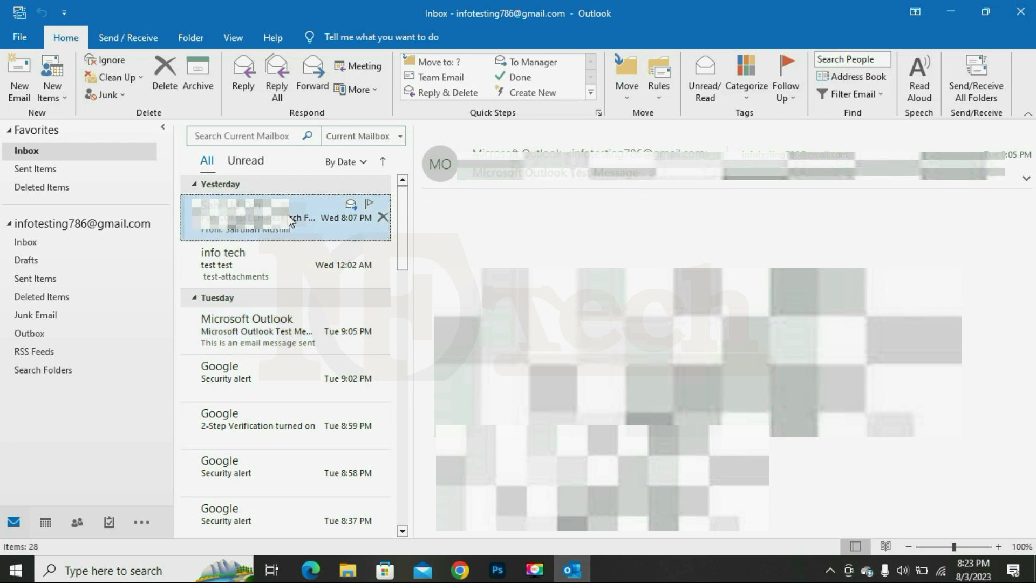
click(280, 313)
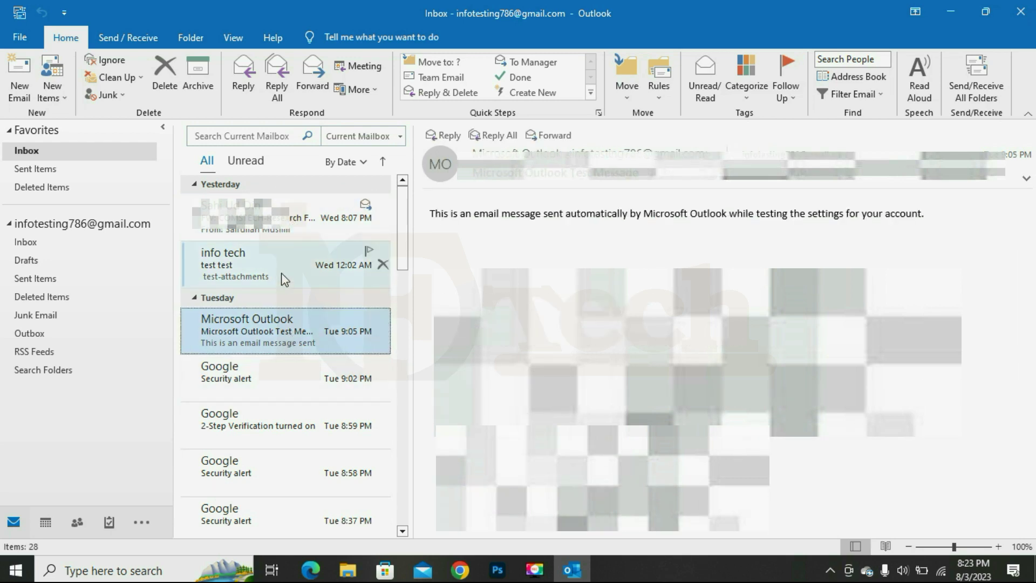
click(294, 225)
click(258, 370)
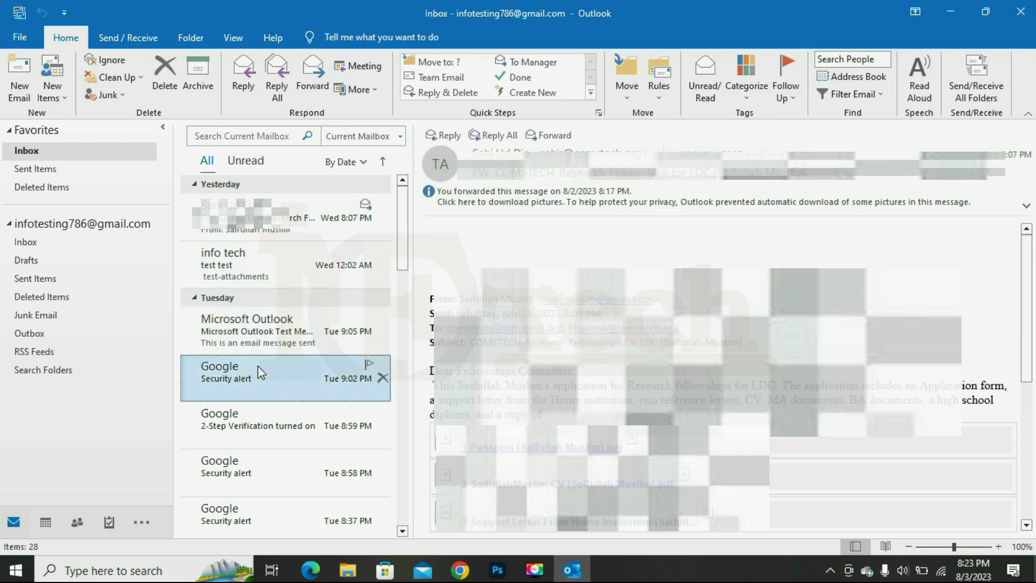
click(294, 227)
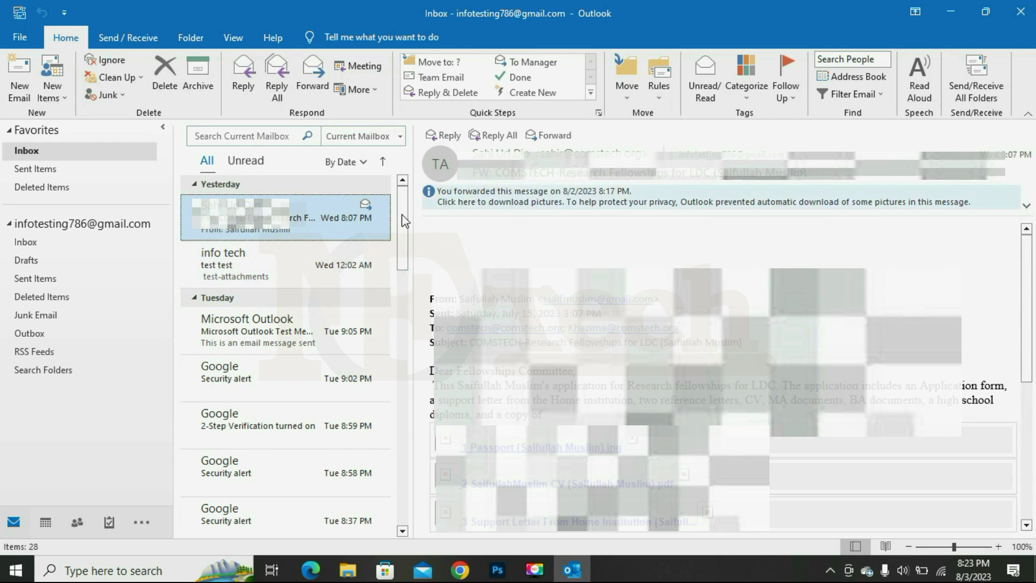
click(318, 216)
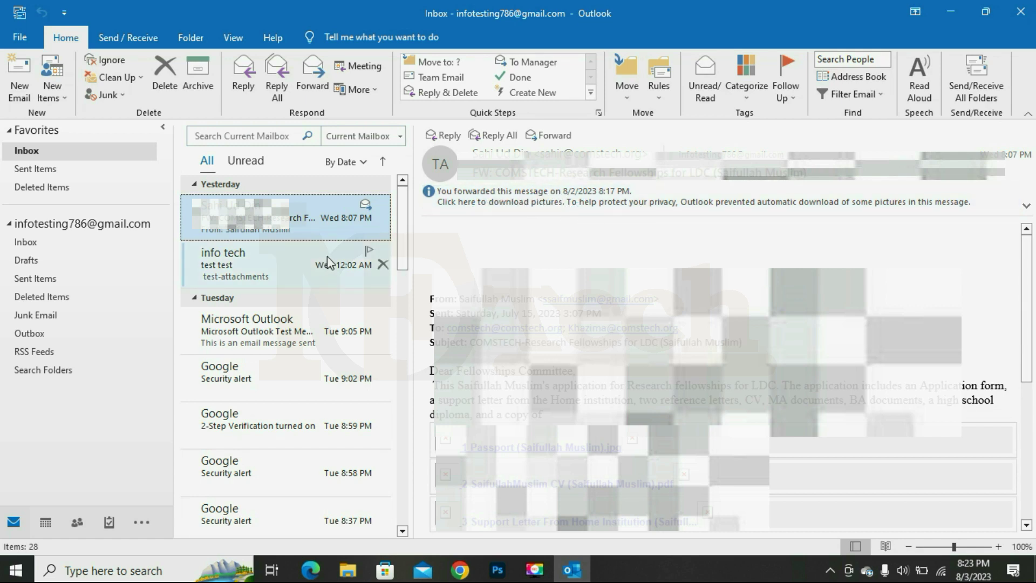
click(270, 334)
click(270, 219)
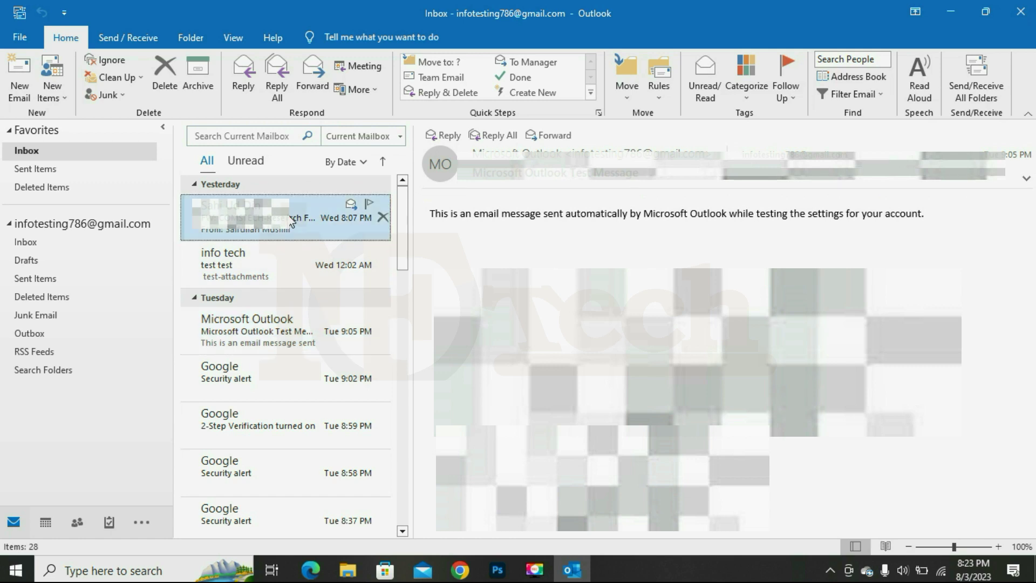
click(289, 335)
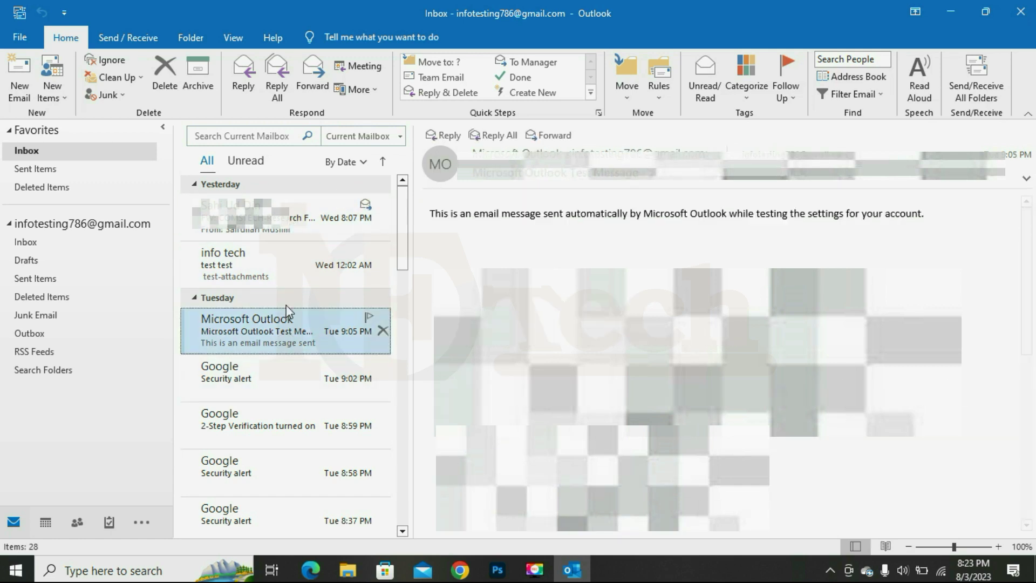
click(294, 226)
click(275, 372)
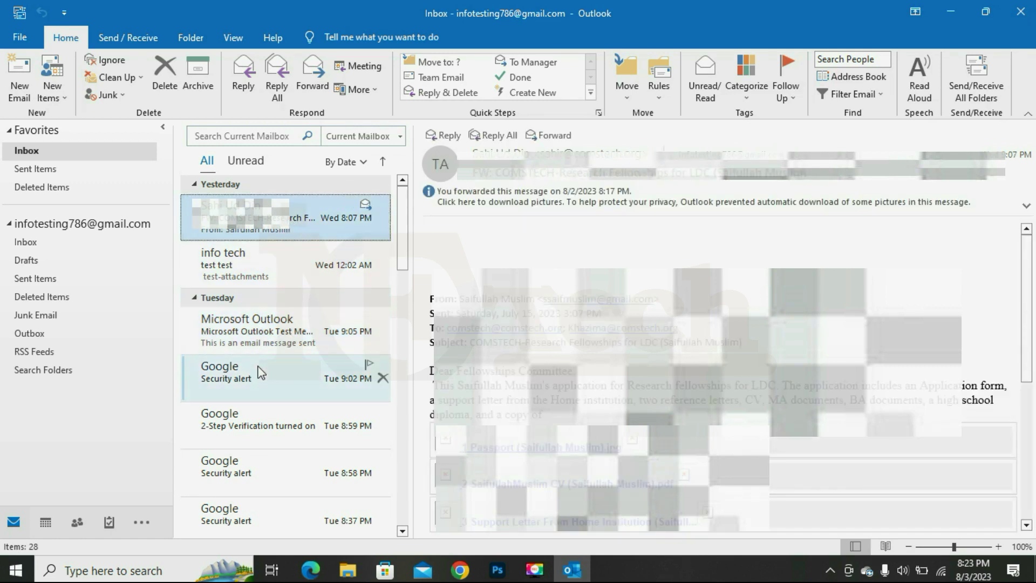
click(289, 230)
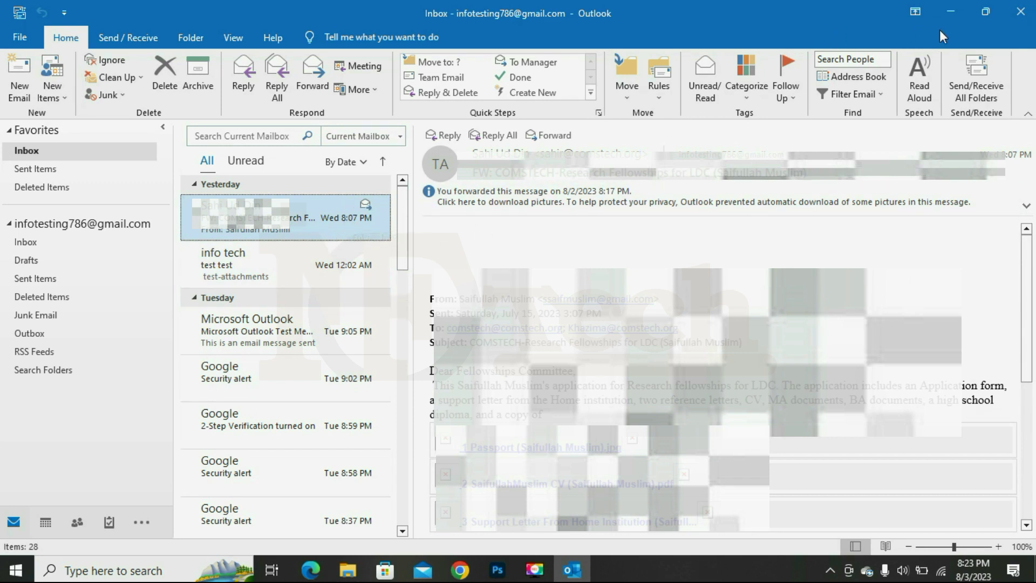
click(1012, 20)
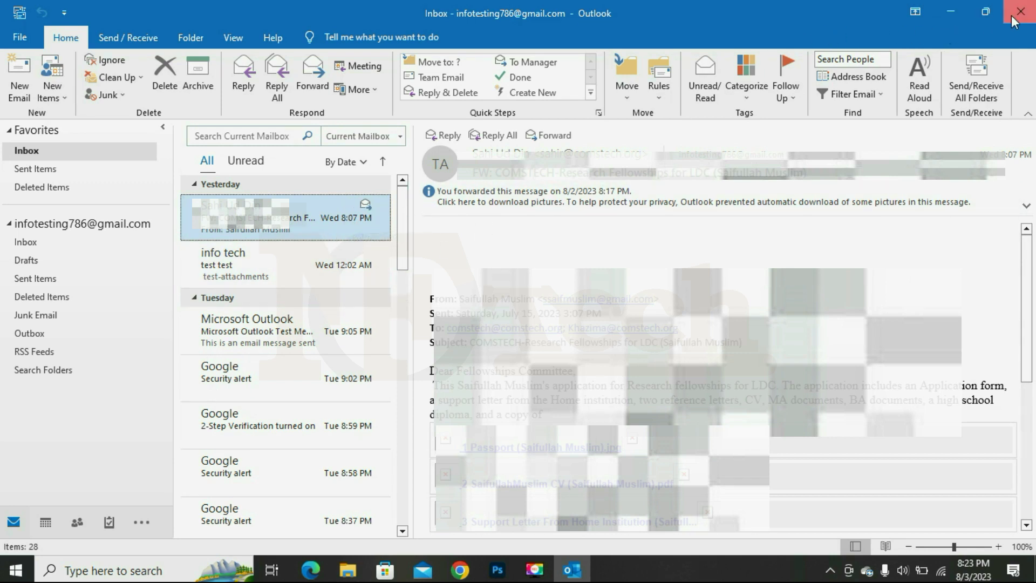